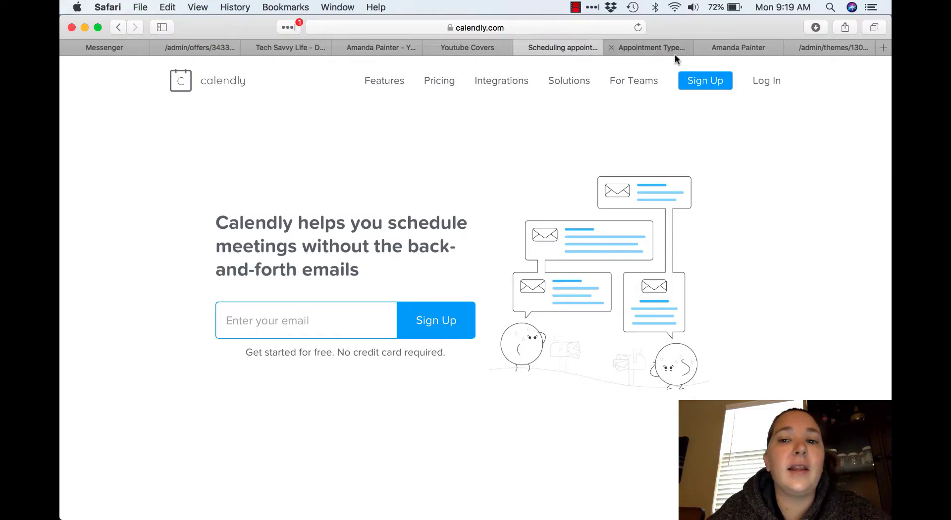
- Log in to Calendly and dismiss the Getting Started Guide covering the event types
click(825, 48)
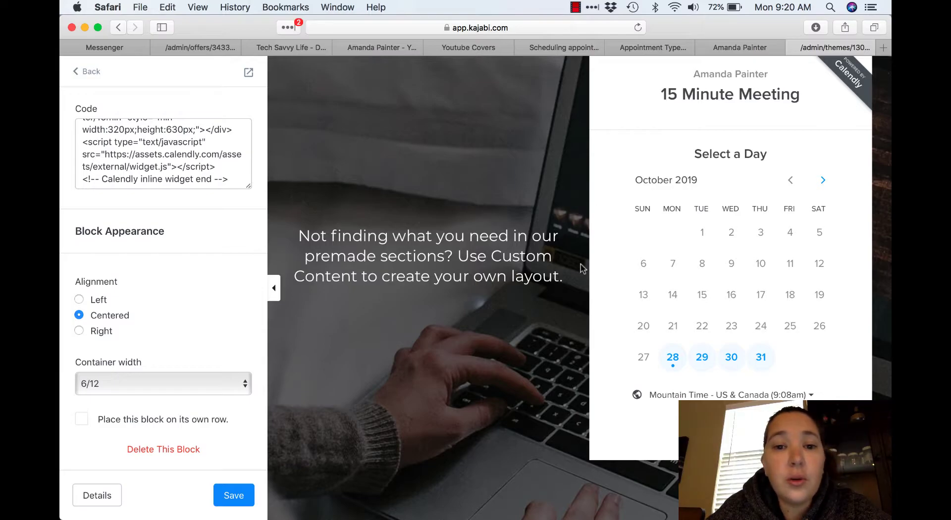
click(565, 47)
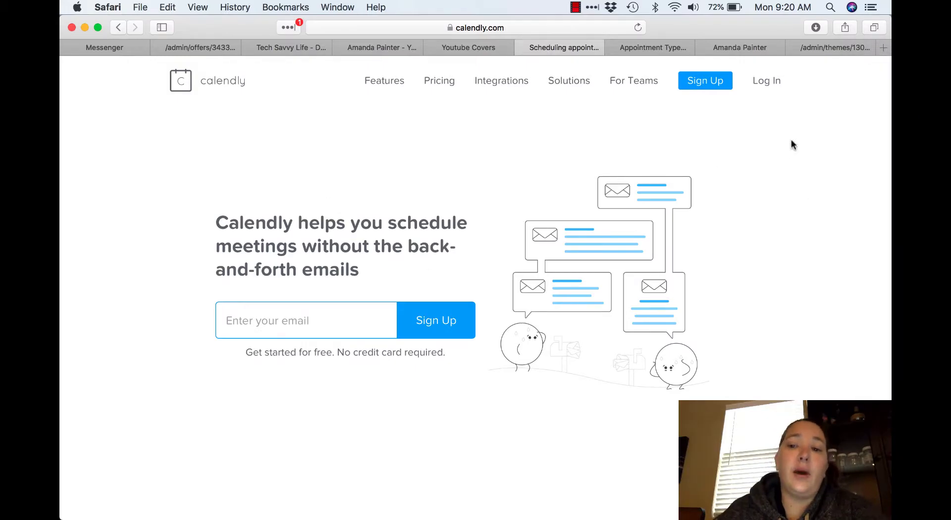
click(766, 81)
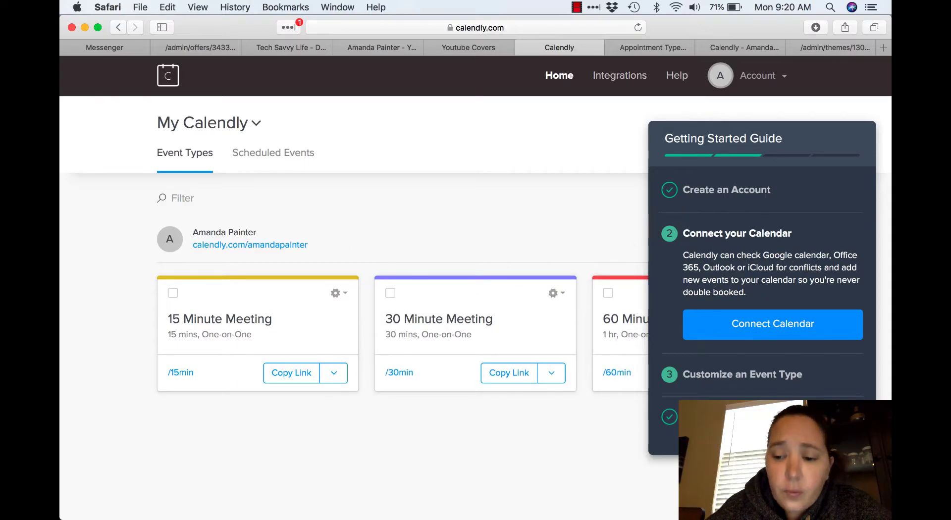
click(389, 270)
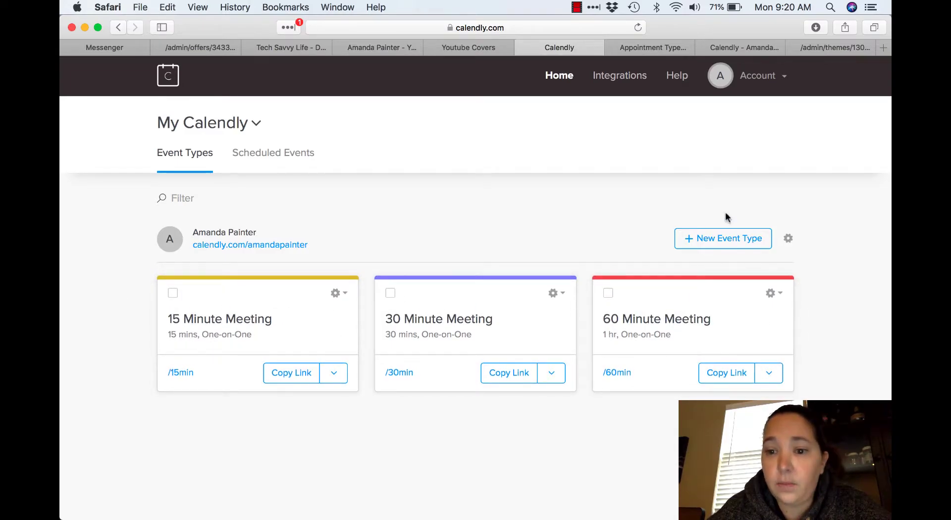
- Open the 15 Minute Meeting event type and look through its booking settings and additional options
click(238, 330)
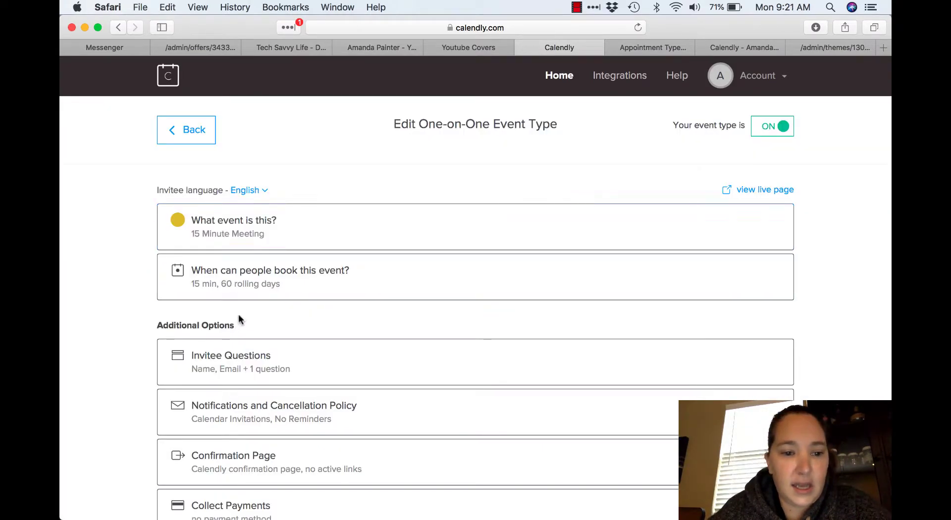
scroll(238, 317, down, 3)
scroll(239, 317, down, 1)
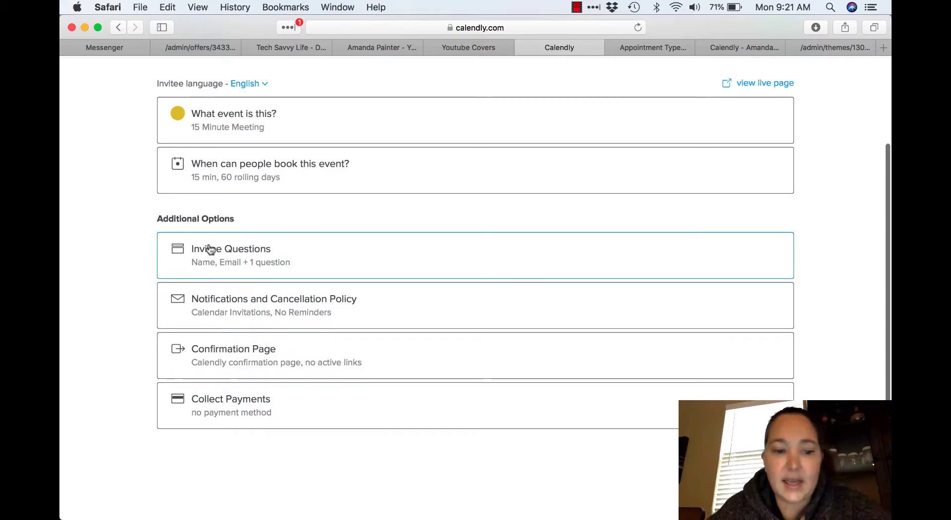
scroll(213, 245, up, 4)
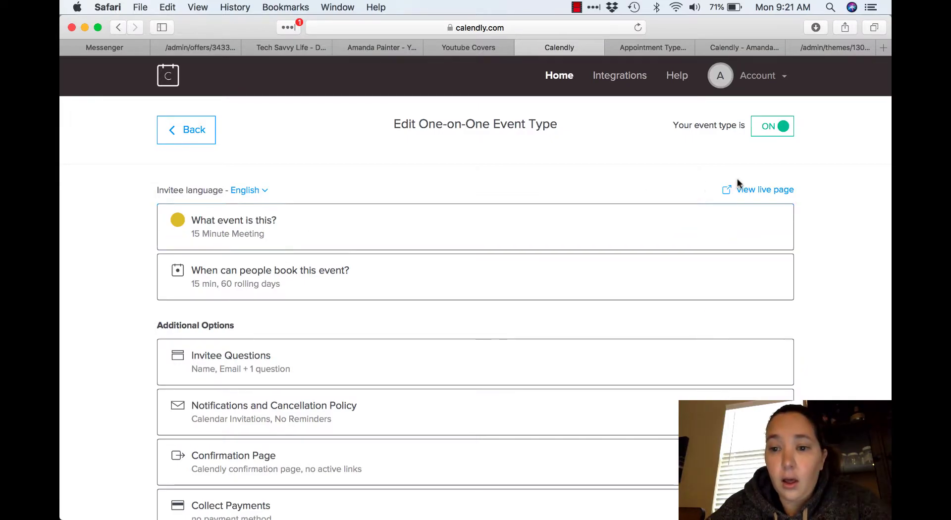
- View the event's live page in a new tab, try the 9:45am slot on Wednesday, October 30, and return to the event settings
right_click(755, 191)
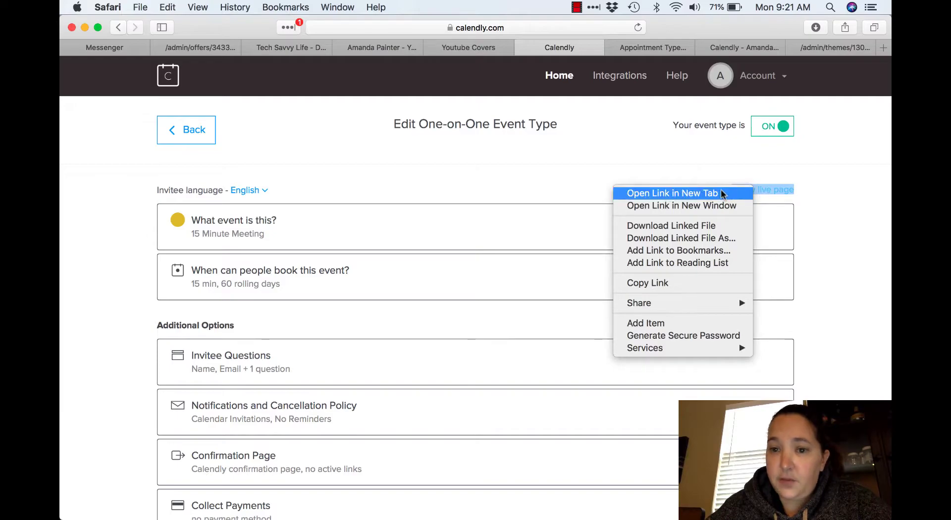
click(721, 191)
click(594, 47)
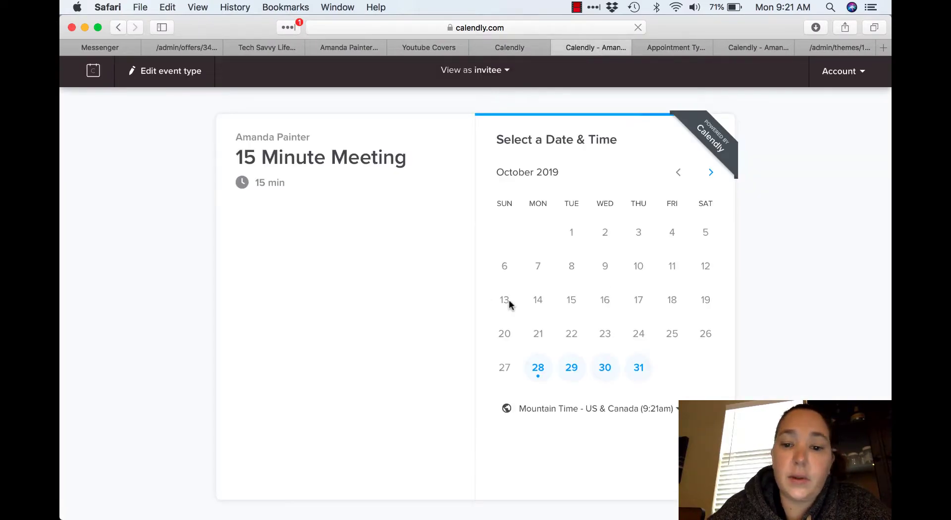
click(604, 367)
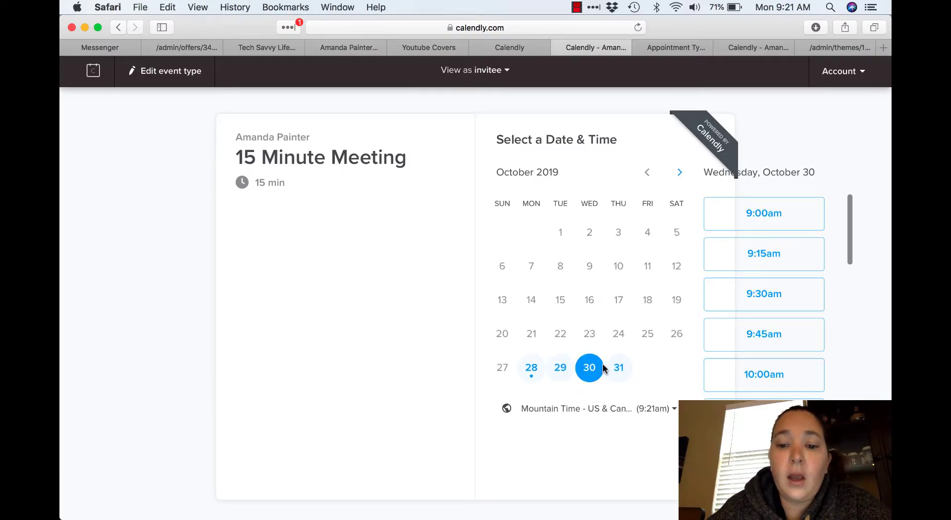
click(710, 336)
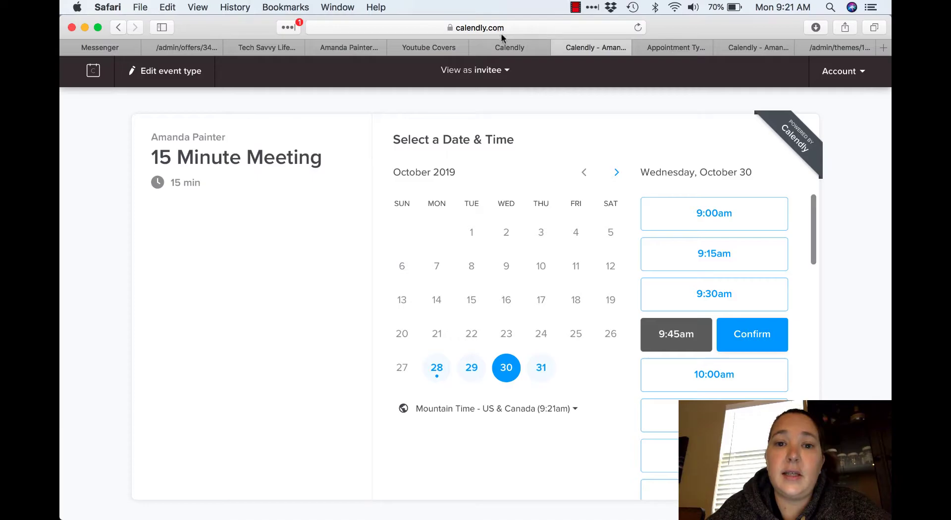
click(510, 47)
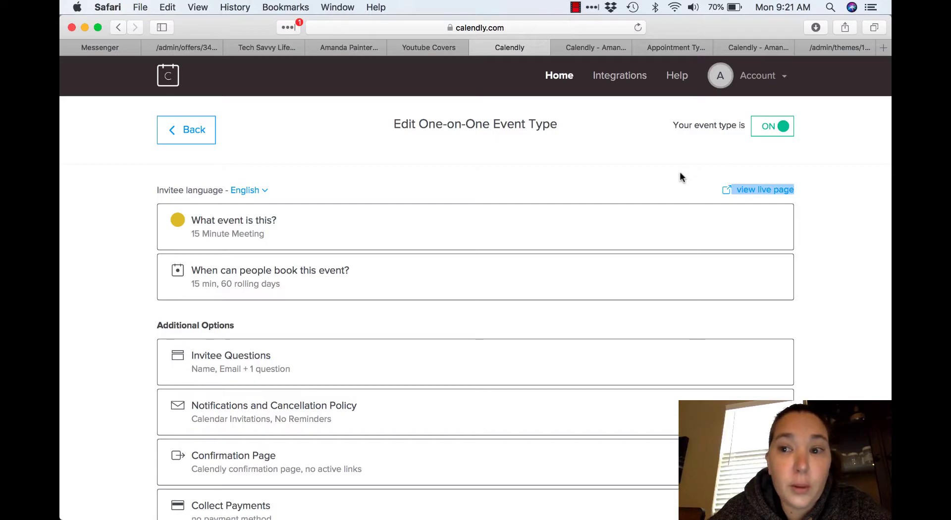
- Switch to Kajabi, leave the block editor and go to the Page Builder's list of standalone pages
click(841, 48)
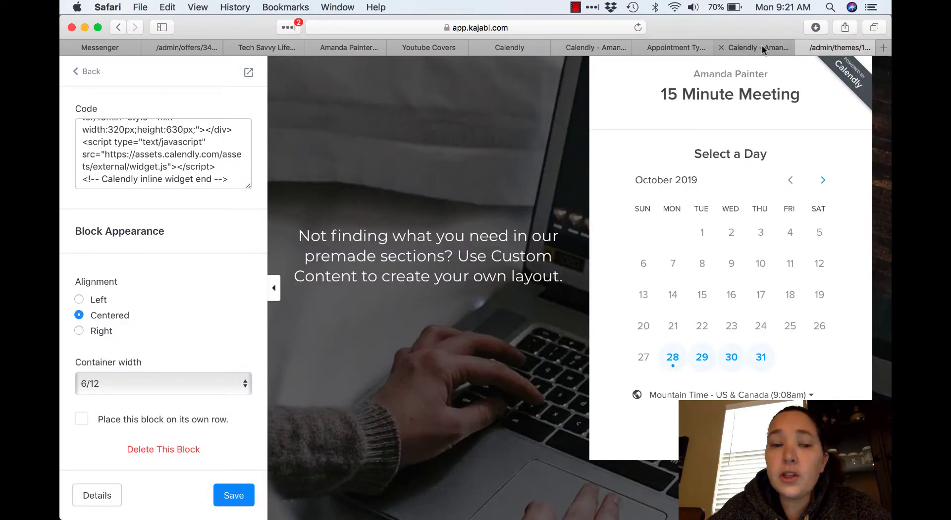
scroll(446, 331, up, 10)
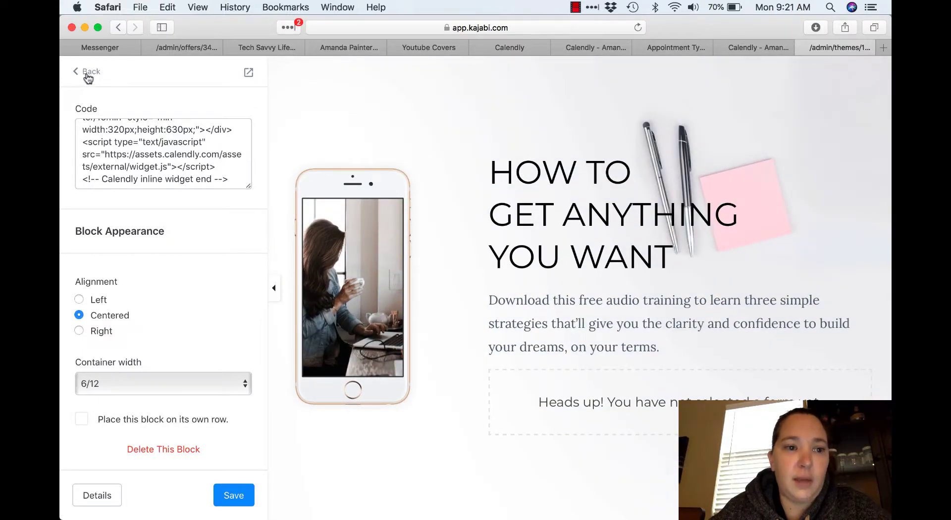
click(89, 73)
click(88, 73)
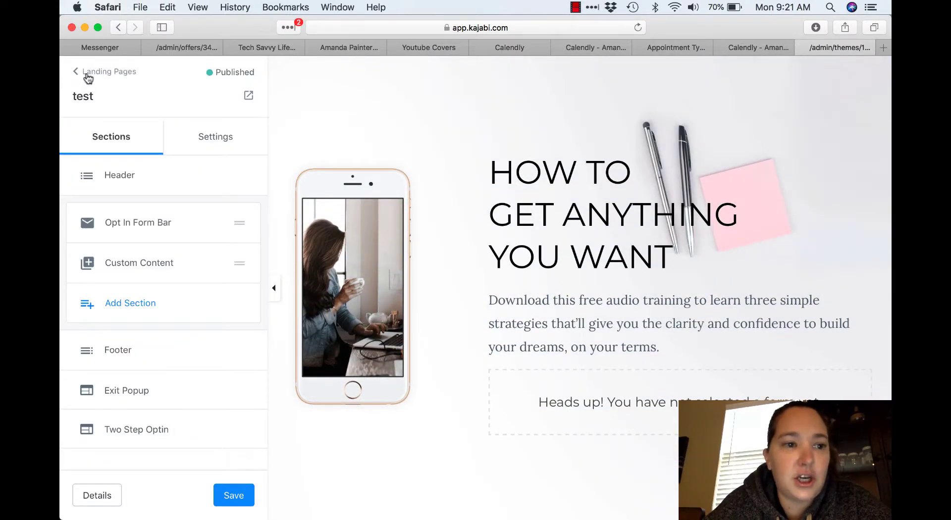
click(87, 73)
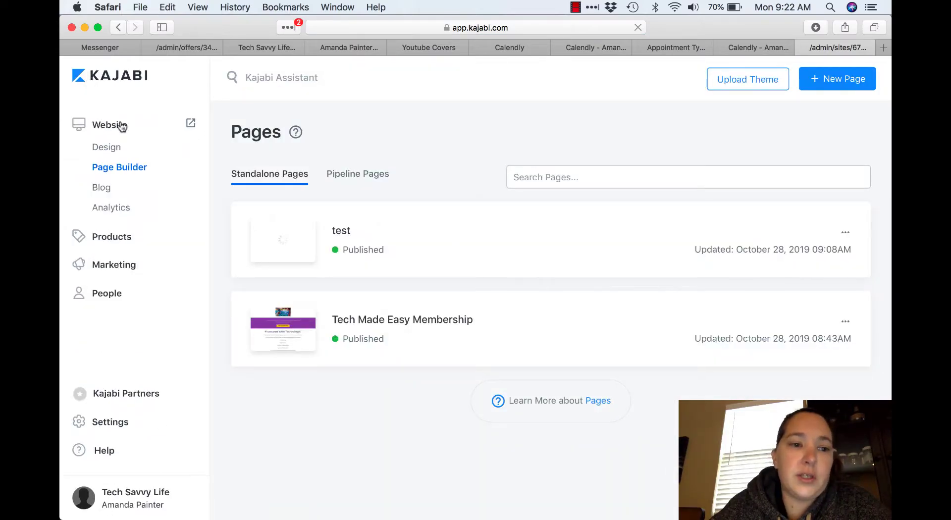
click(99, 127)
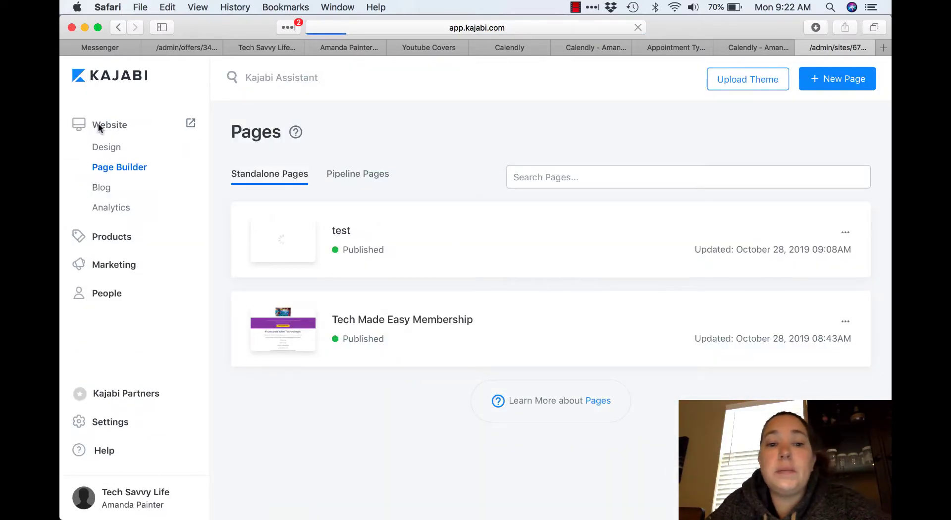
click(119, 169)
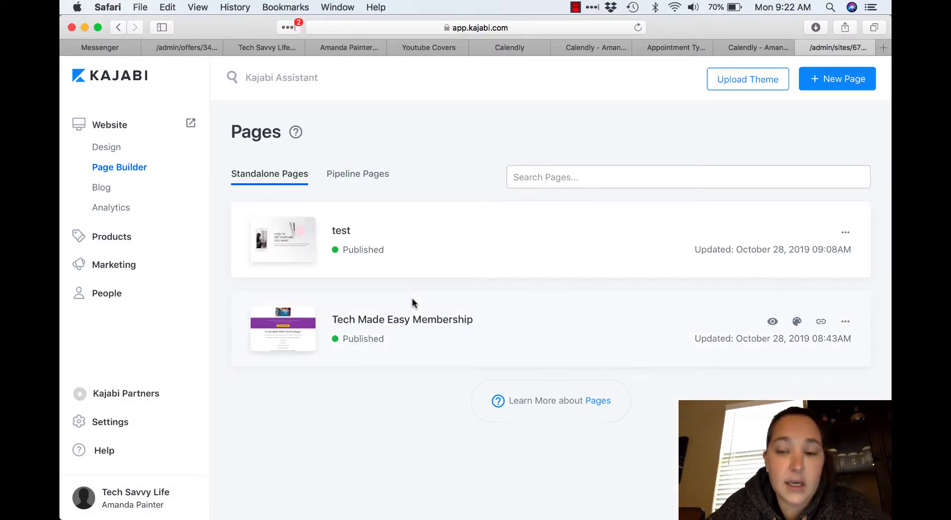
- Look at the layout presets for a new page, return to the list and open the existing test page for customization
click(836, 81)
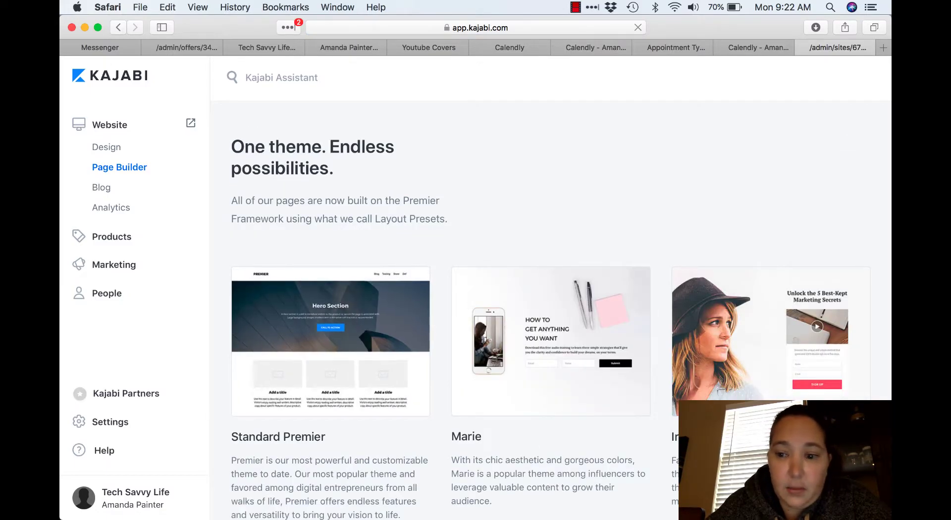
click(114, 29)
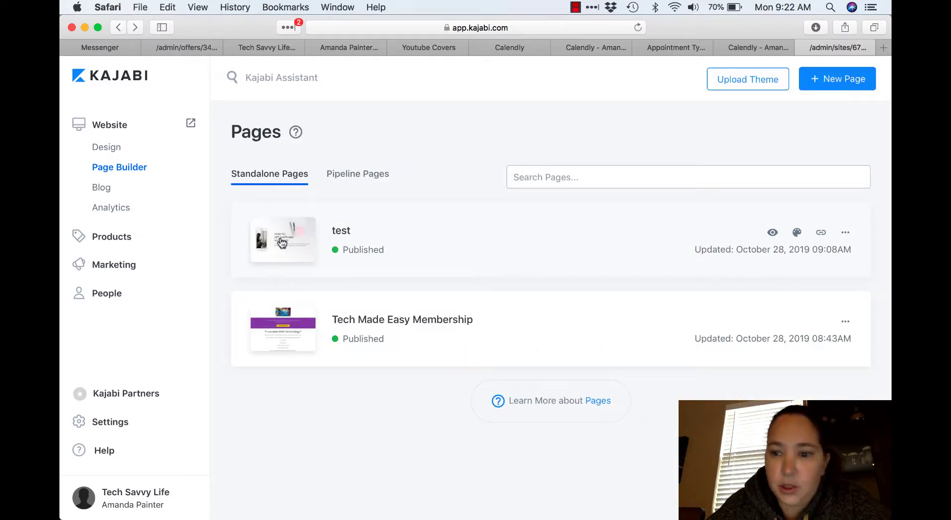
click(267, 248)
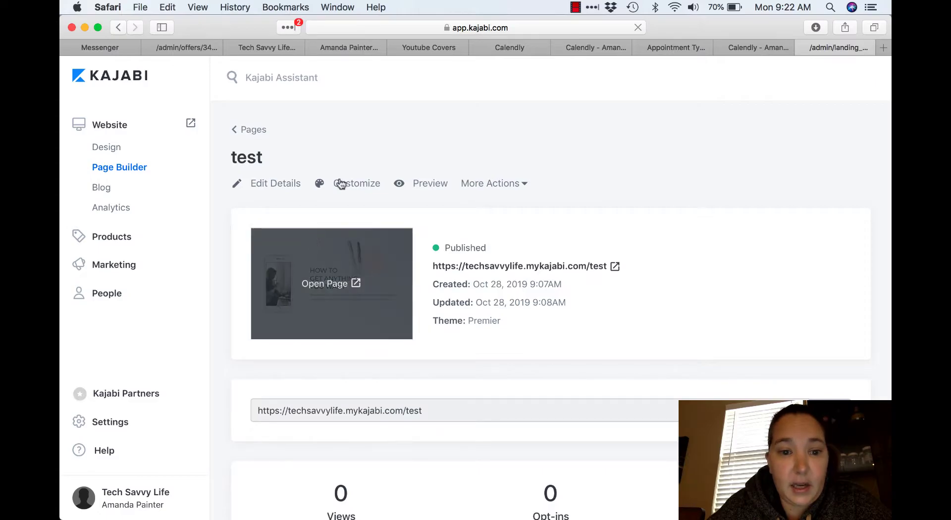
click(347, 186)
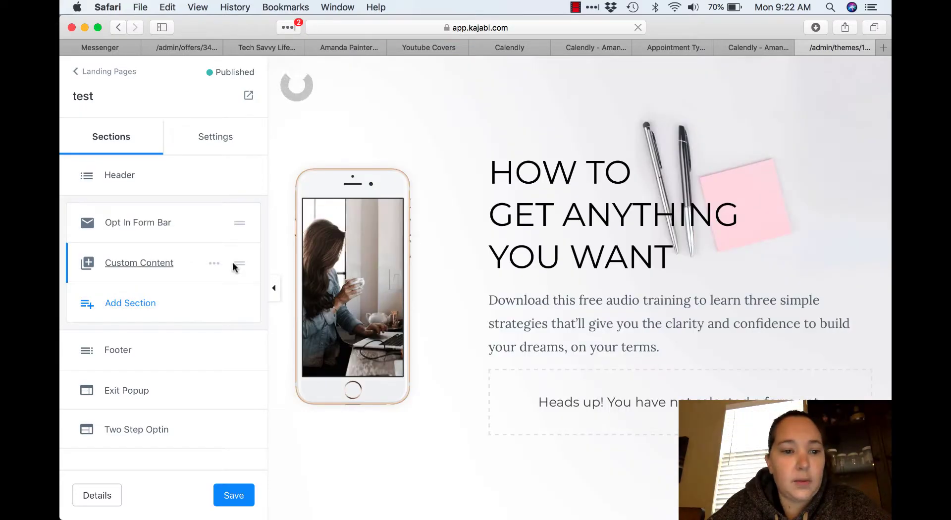
- Delete the existing Custom Content section from the test page and add a new Custom Content section
click(214, 264)
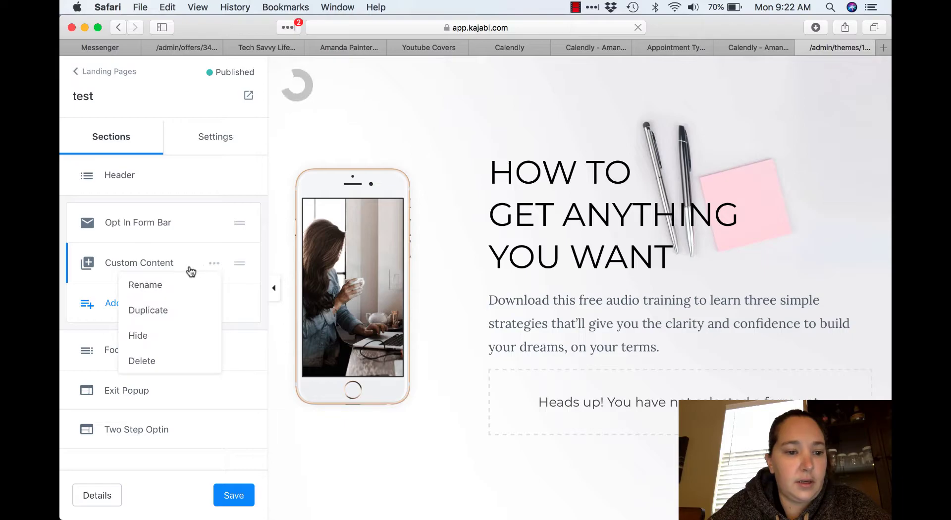
click(152, 366)
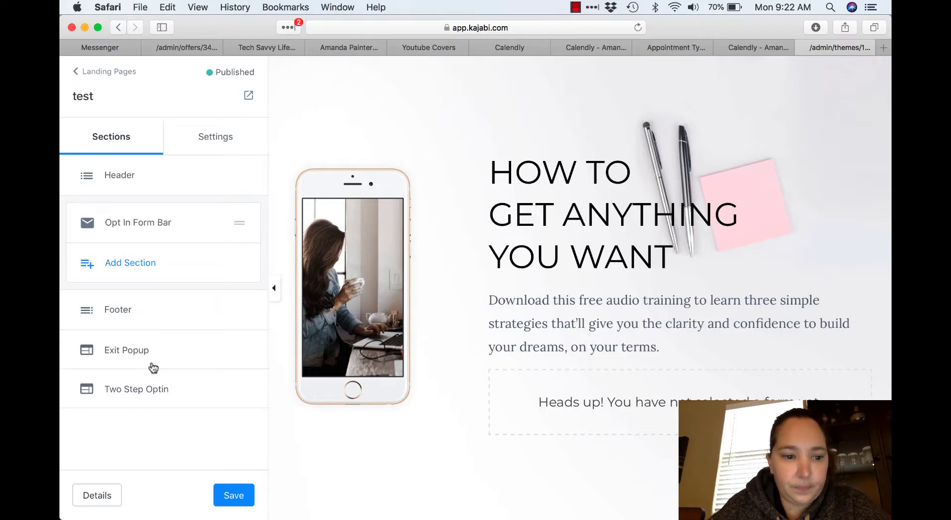
click(118, 264)
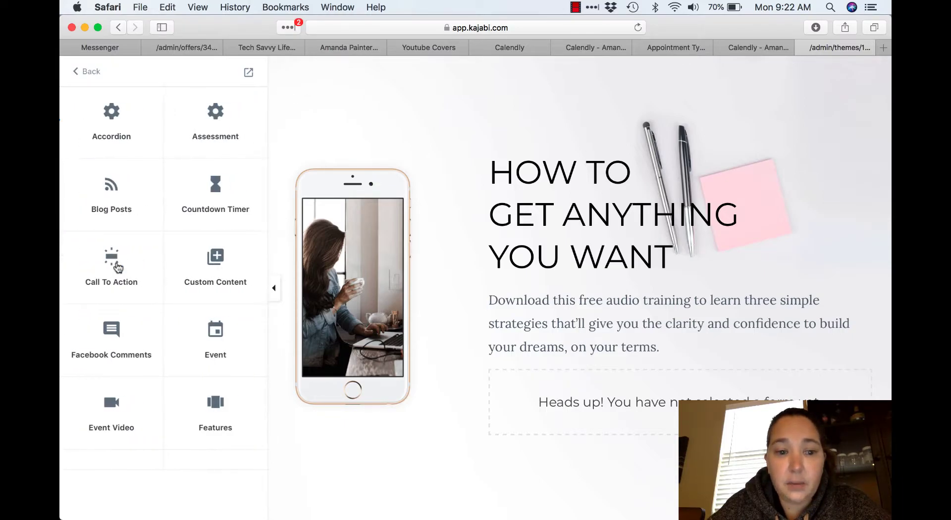
mouse_move(211, 268)
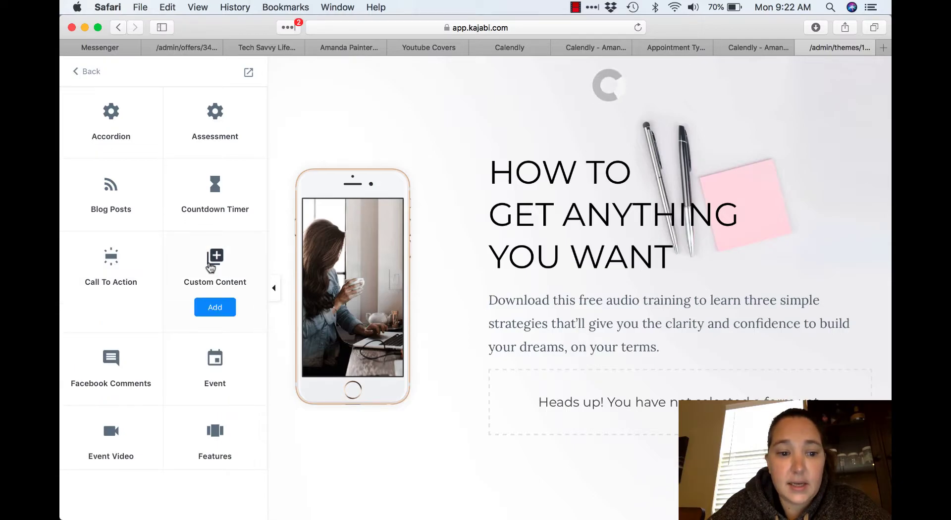
click(215, 308)
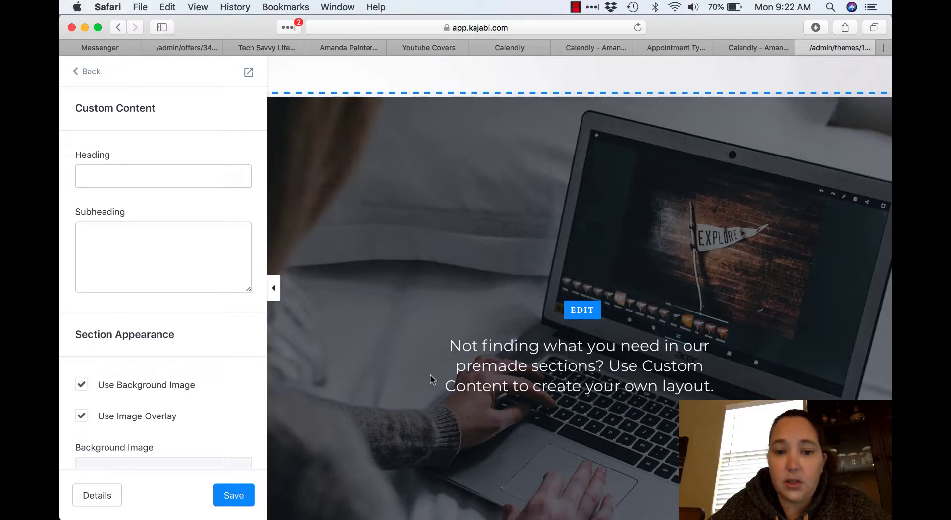
- Turn off the background image of the new Custom Content section and add a Custom Code block to it
click(81, 386)
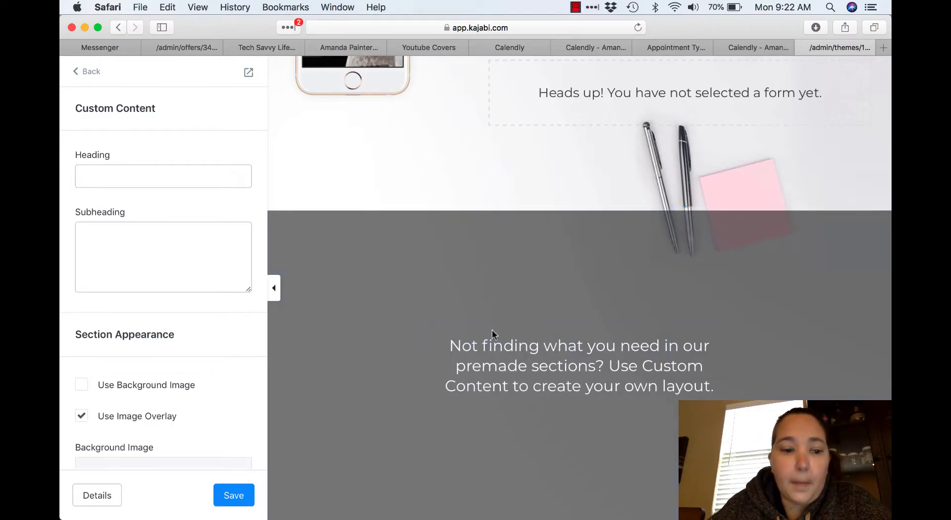
scroll(201, 365, down, 10)
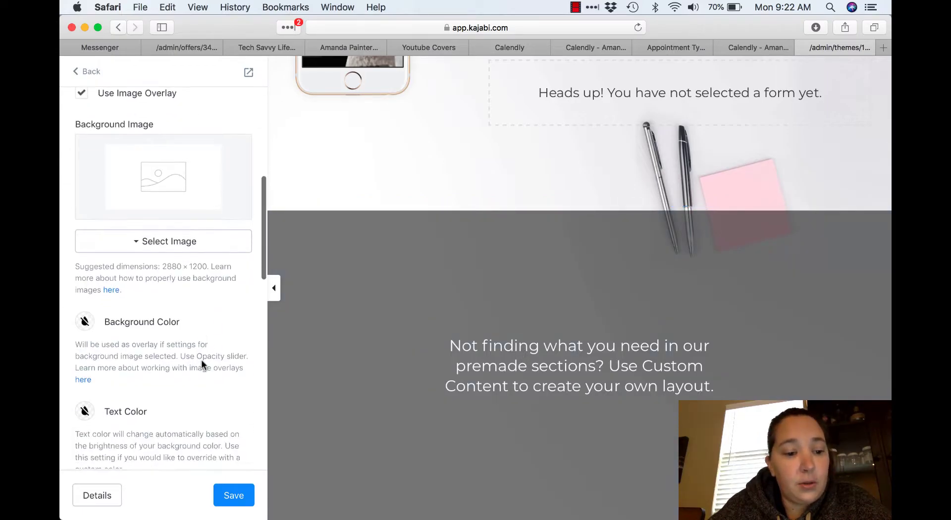
scroll(201, 365, down, 10)
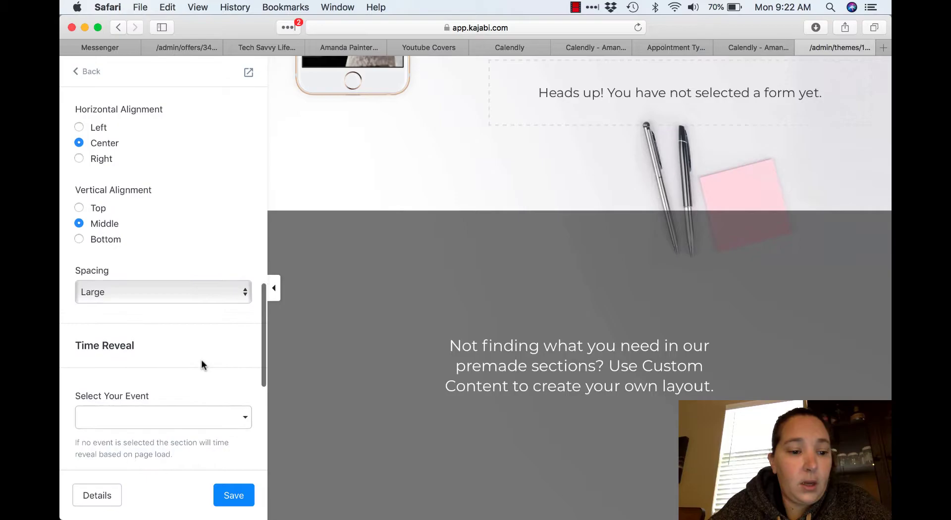
scroll(166, 334, down, 5)
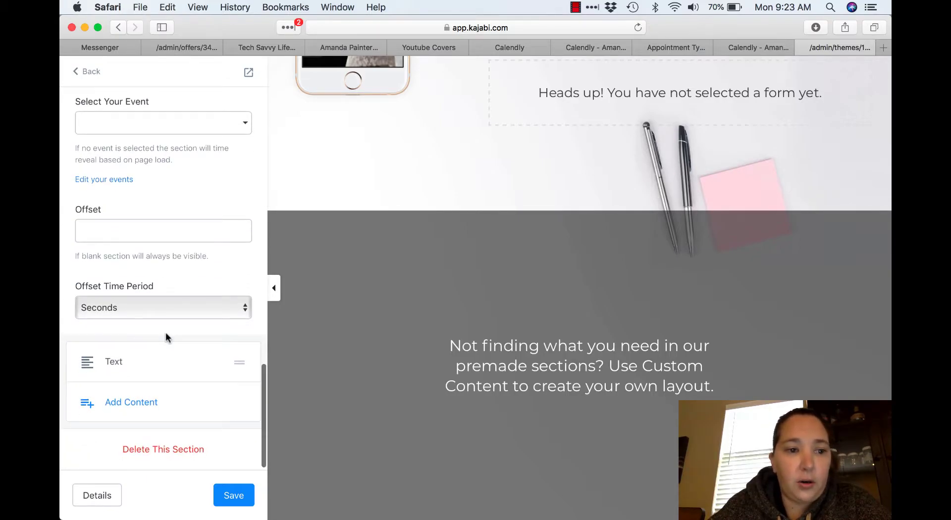
click(118, 405)
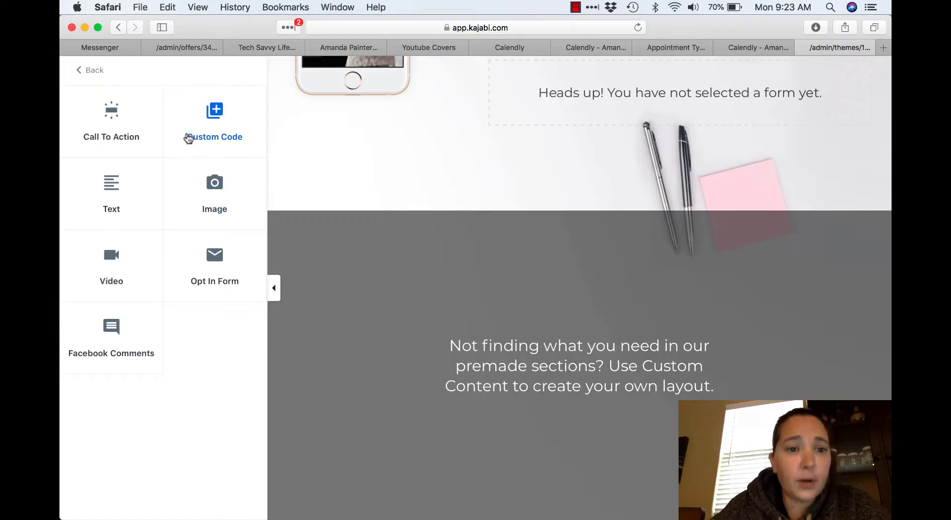
click(223, 119)
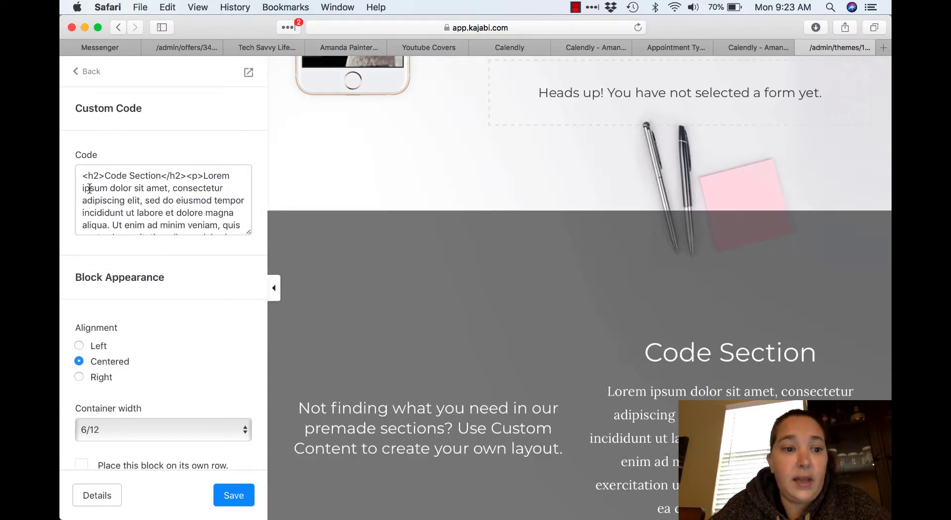
- Clear all of the placeholder code from the Custom Code block
click(135, 183)
key(super+a)
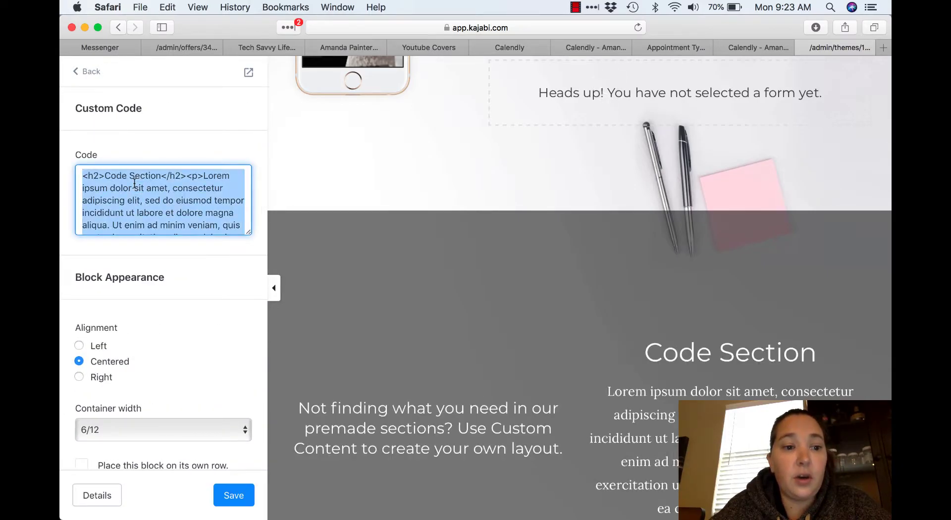
key(BackSpace)
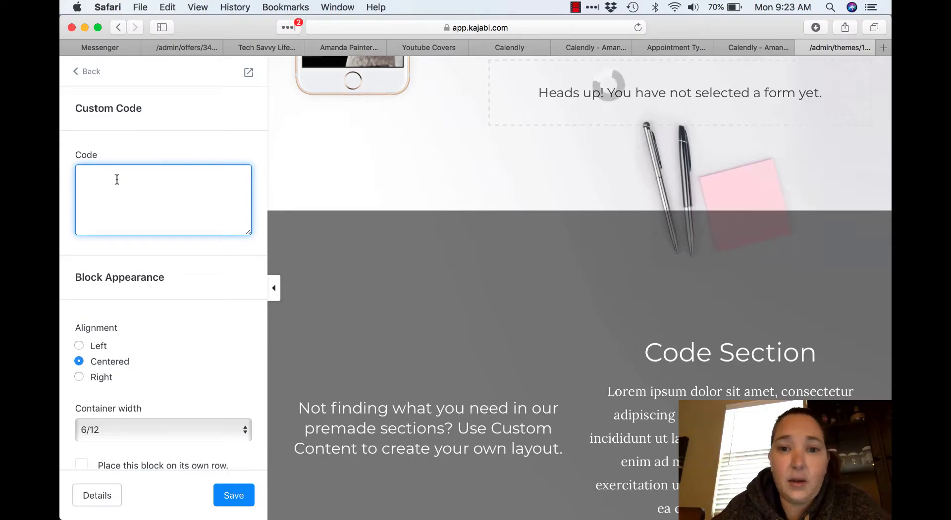
- Switch to Calendly, return to the event types overview and open the website embedding options for the 15 Minute Meeting
click(488, 47)
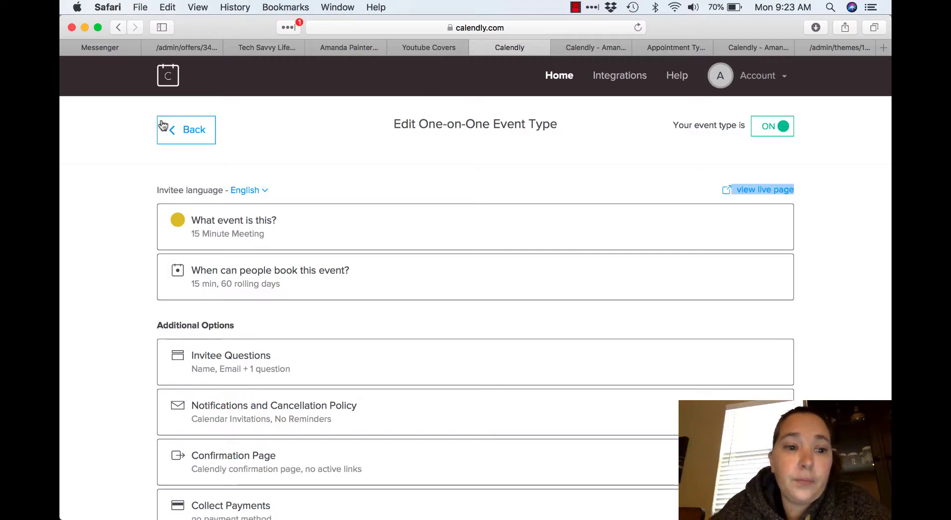
click(185, 129)
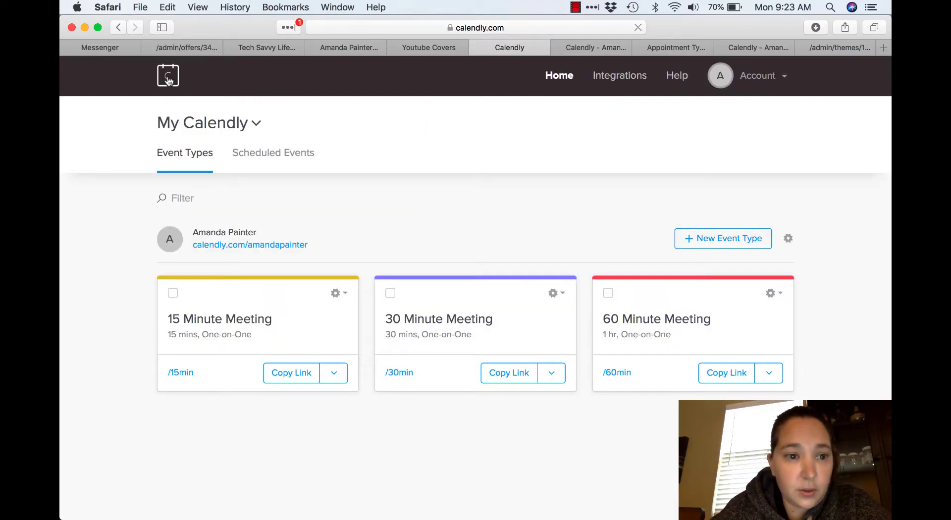
click(169, 78)
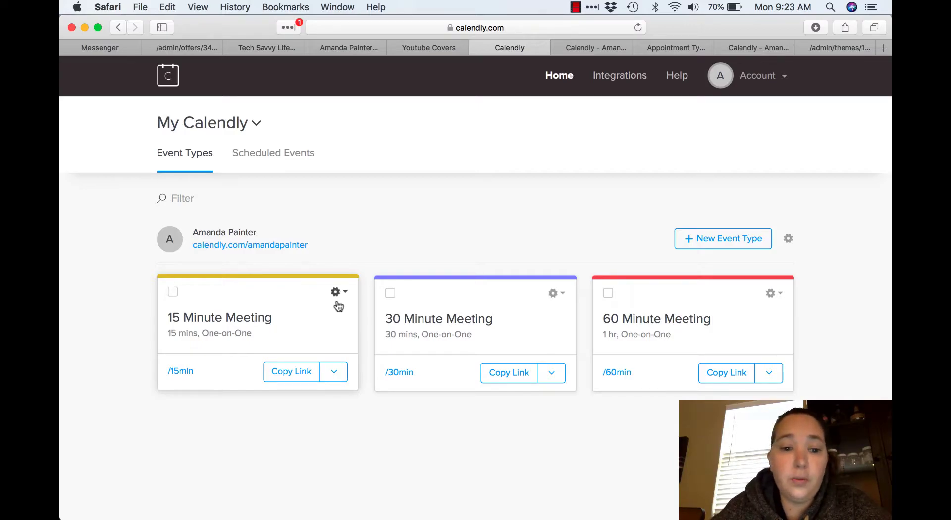
click(788, 241)
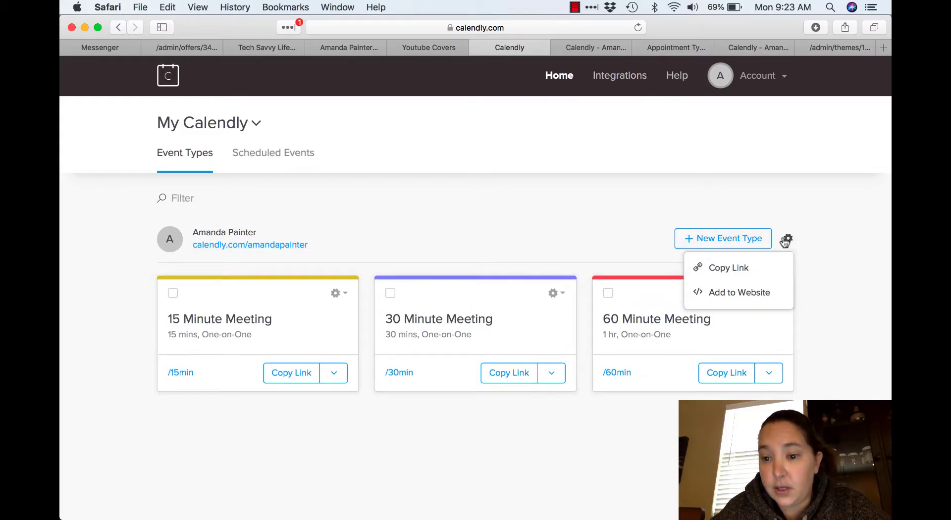
click(338, 292)
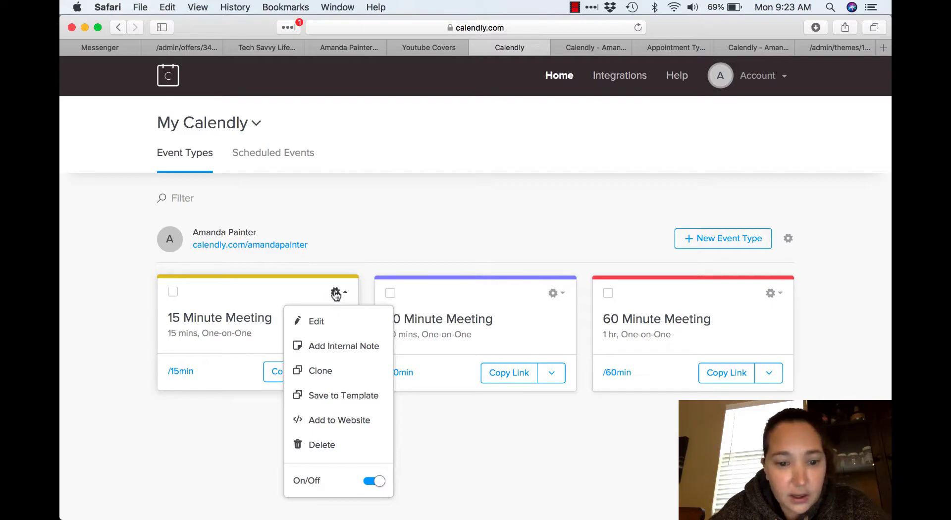
click(339, 420)
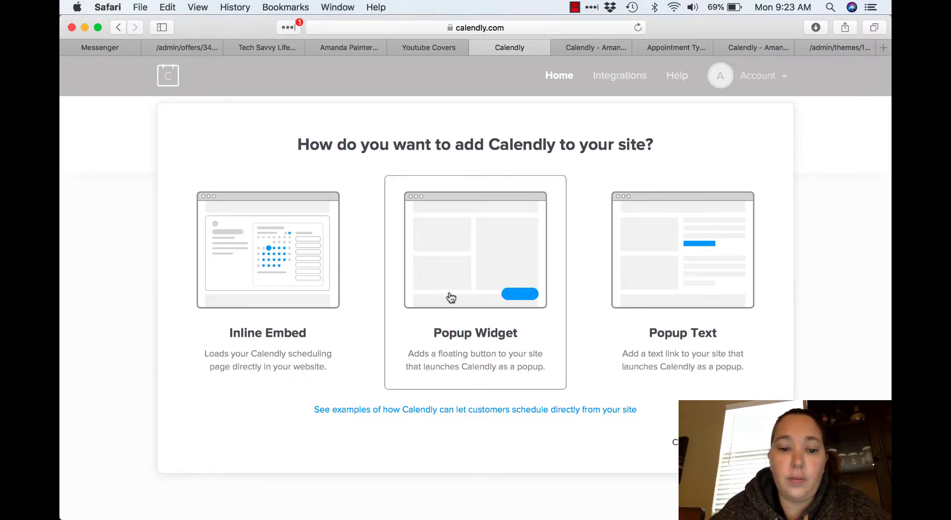
- Open Calendly's embedding examples page in a separate tab and read through the descriptions of the three embed options
right_click(397, 418)
click(433, 352)
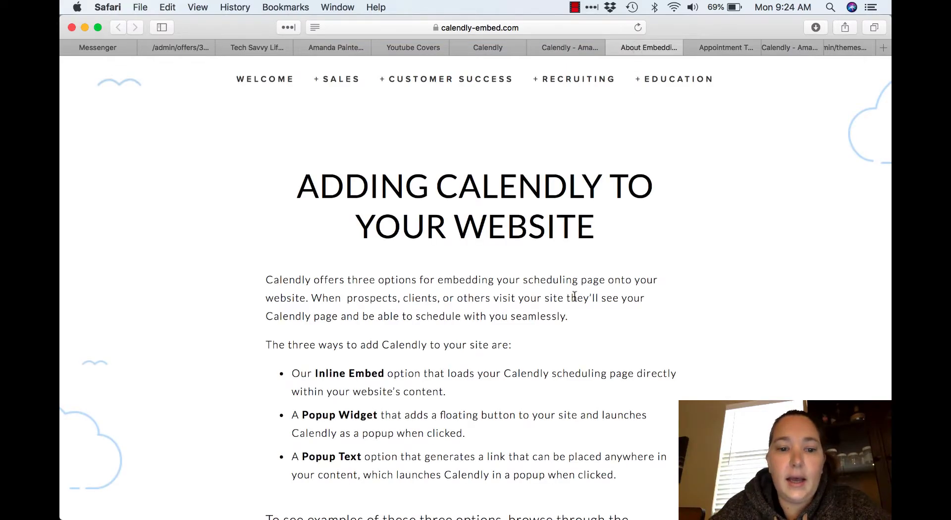
scroll(574, 297, down, 5)
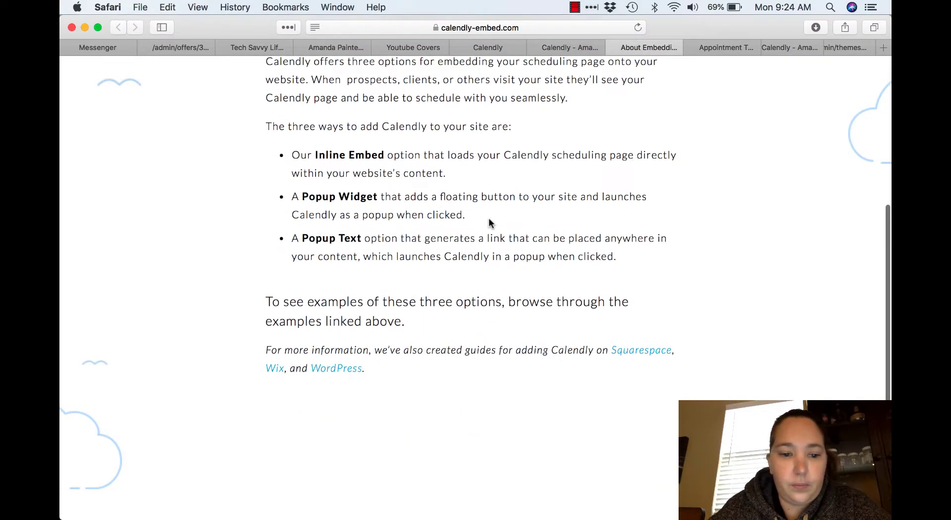
scroll(489, 219, up, 5)
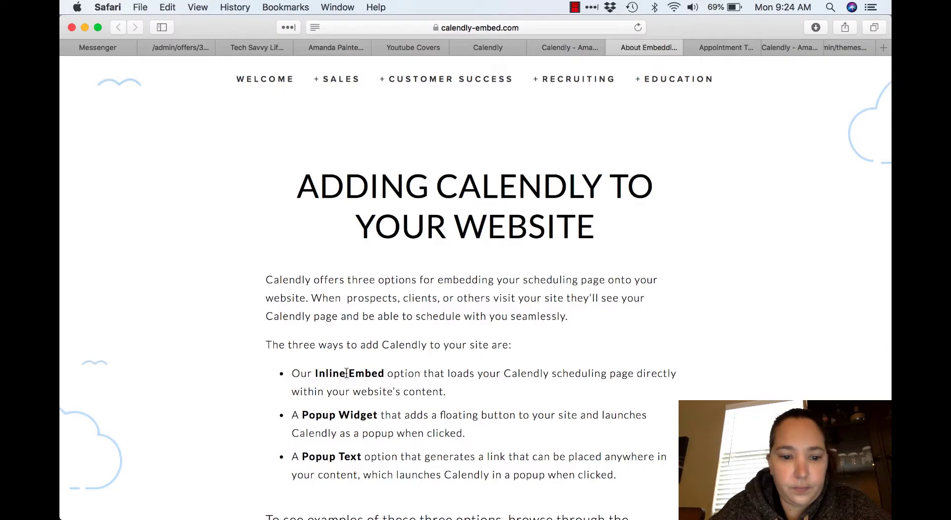
scroll(376, 385, down, 5)
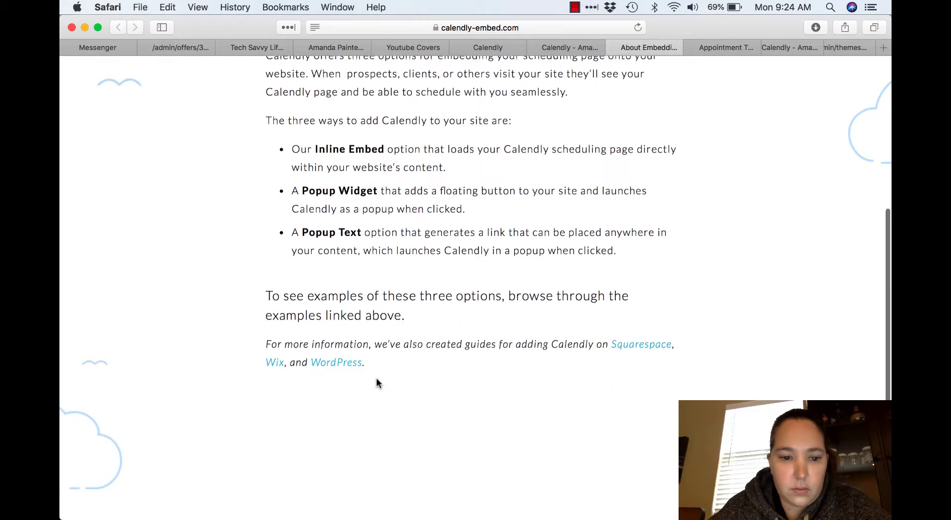
scroll(376, 382, up, 5)
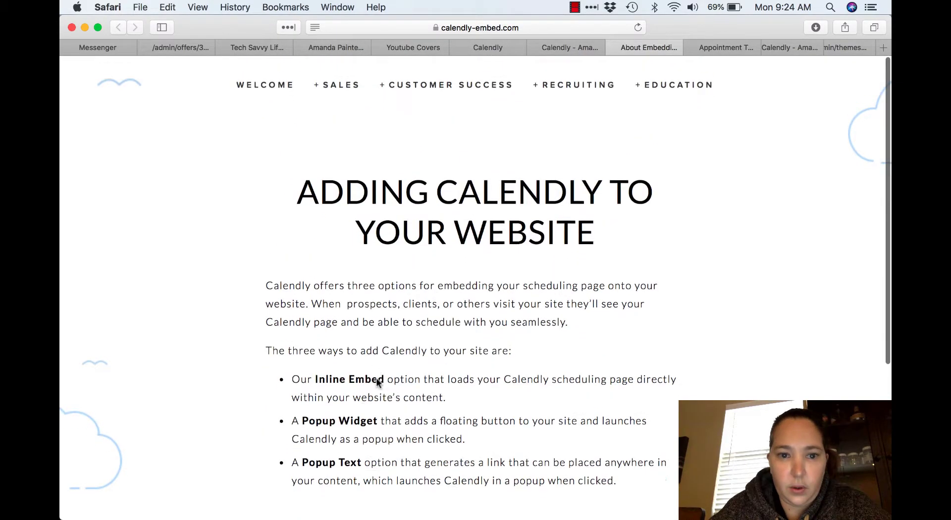
- Return to the Calendly embedding options, choose Inline Embed for the 15 Minute Meeting and copy its embed code
click(550, 54)
click(484, 49)
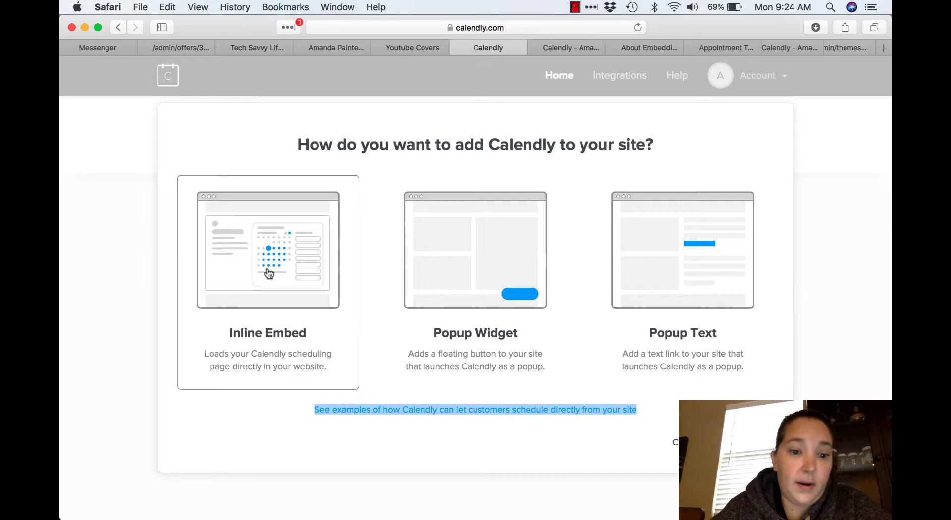
click(269, 274)
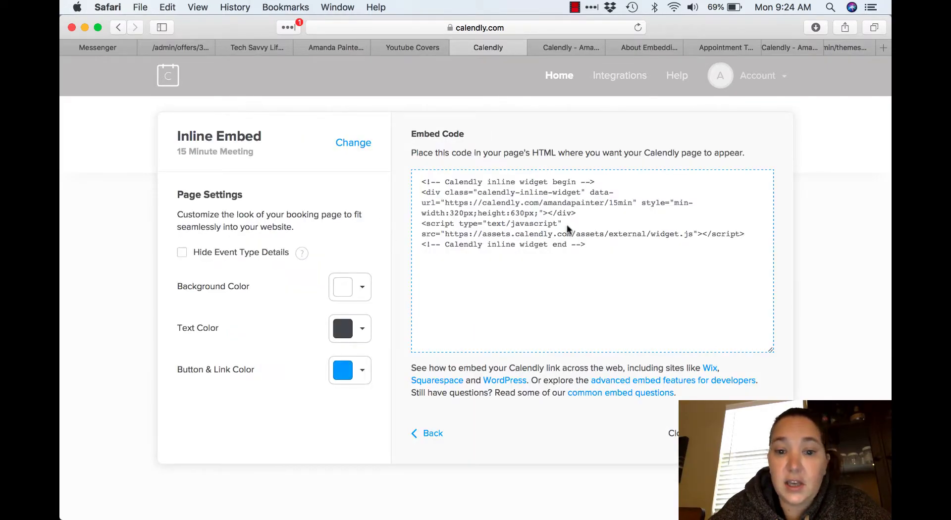
click(558, 267)
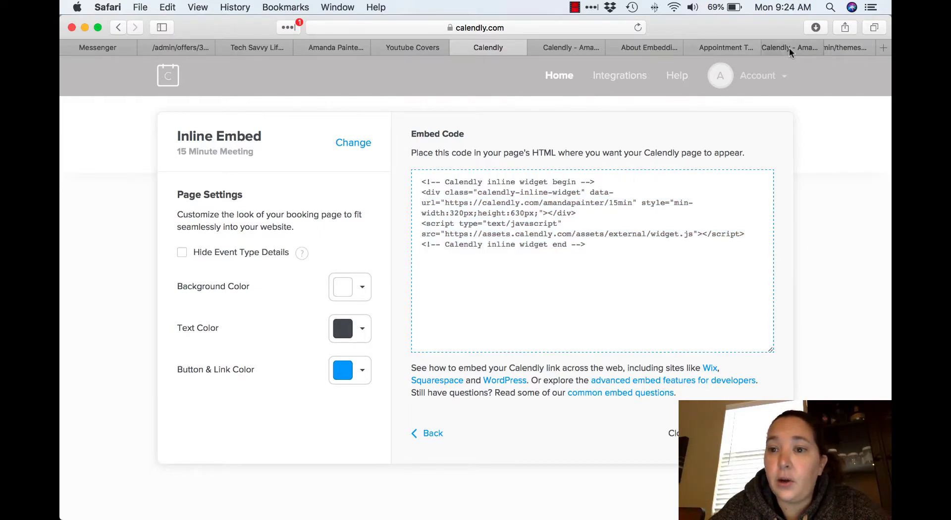
- Switch to the Kajabi page editor, paste the Calendly inline embed code into the Custom Code block and save the page
click(839, 47)
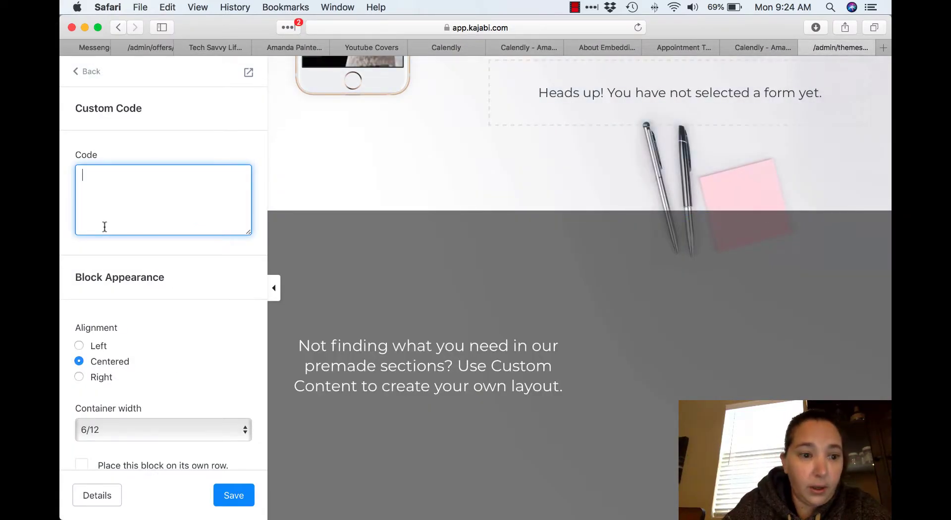
key(super+v)
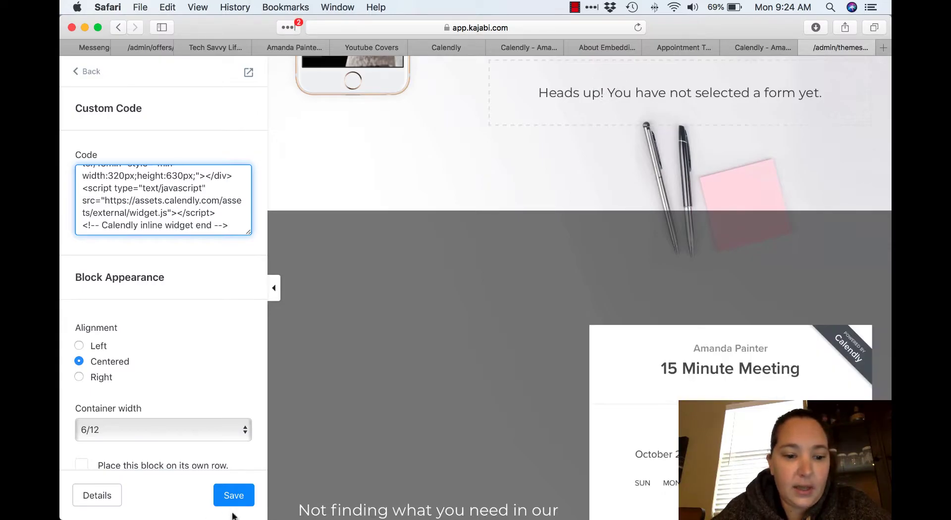
click(241, 496)
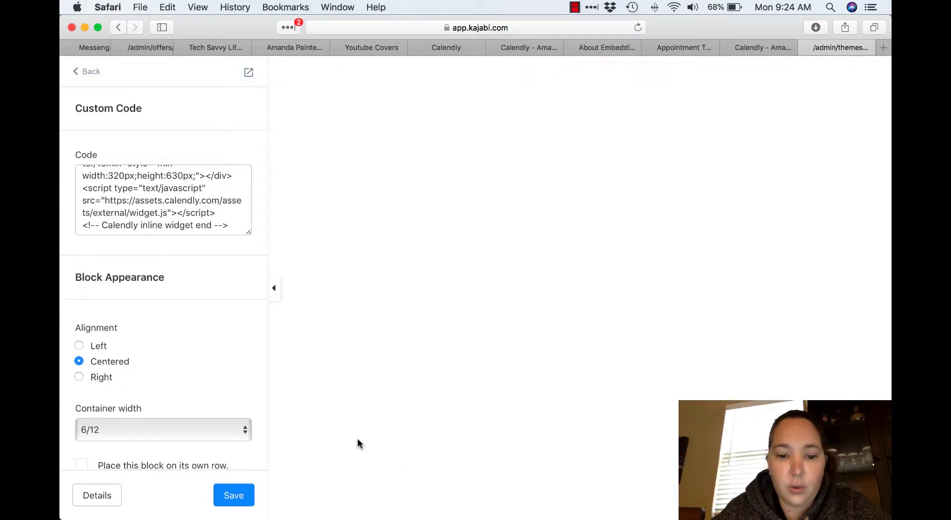
scroll(408, 373, down, 10)
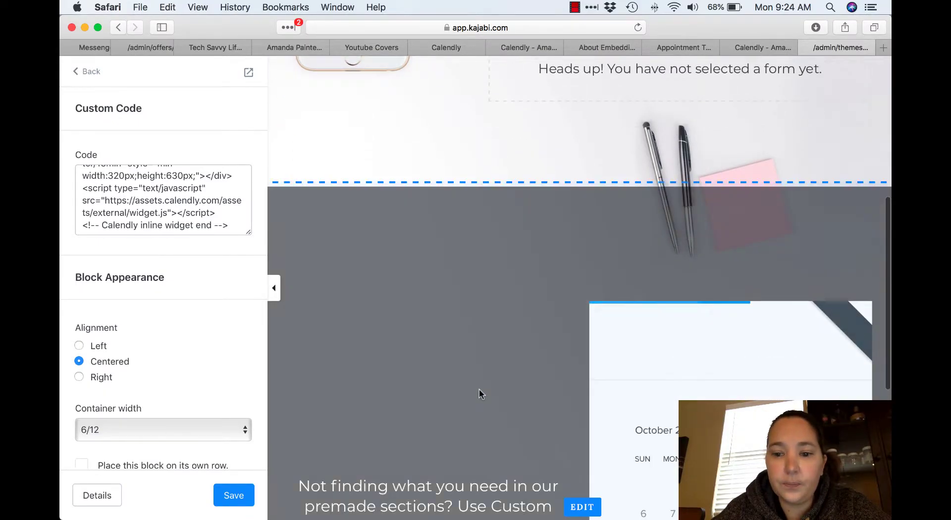